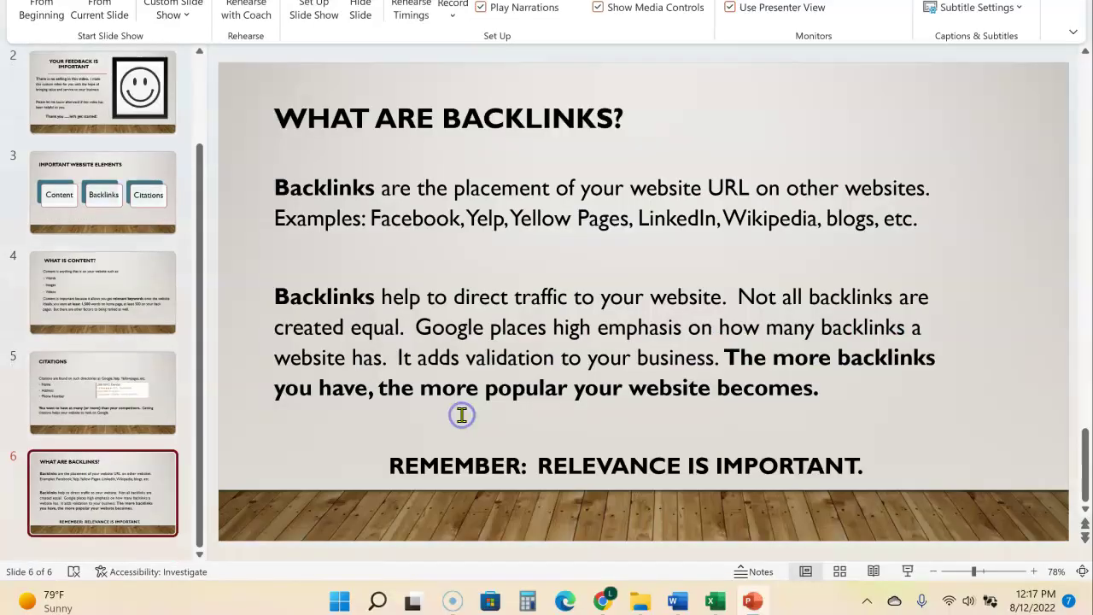
Step: Switch to Chrome's Google results for Montgomery County MD landscapers and scroll to the Landscapers map pack
{"action": "left_click", "coordinate": [603, 601]}
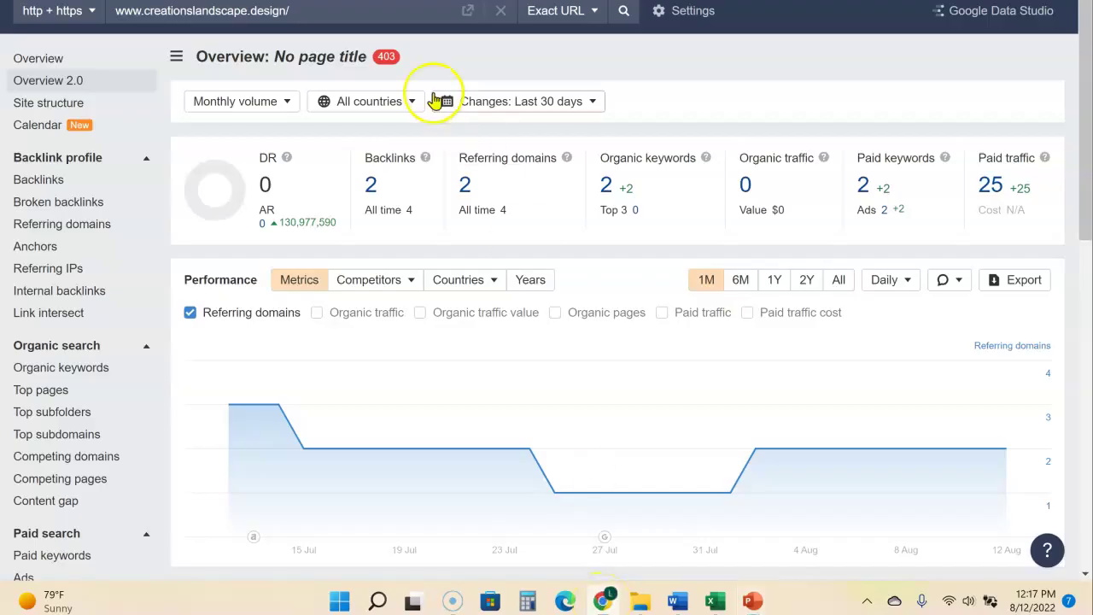
{"action": "key", "text": "ctrl+Tab"}
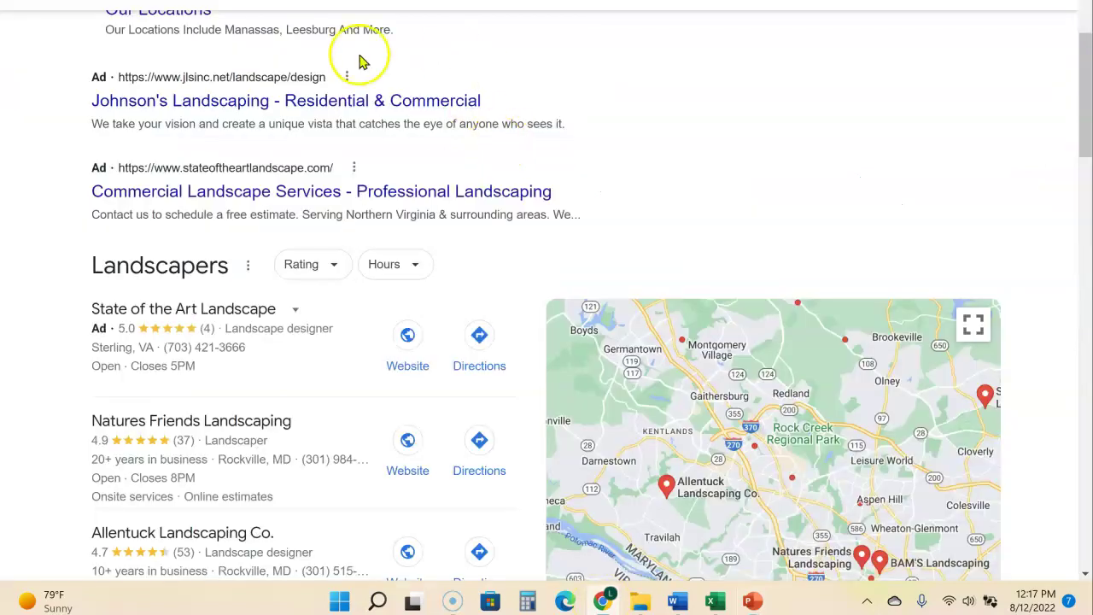
{"action": "left_click", "coordinate": [1086, 90]}
{"action": "left_click_drag", "start_coordinate": [1086, 89], "coordinate": [1086, 64]}
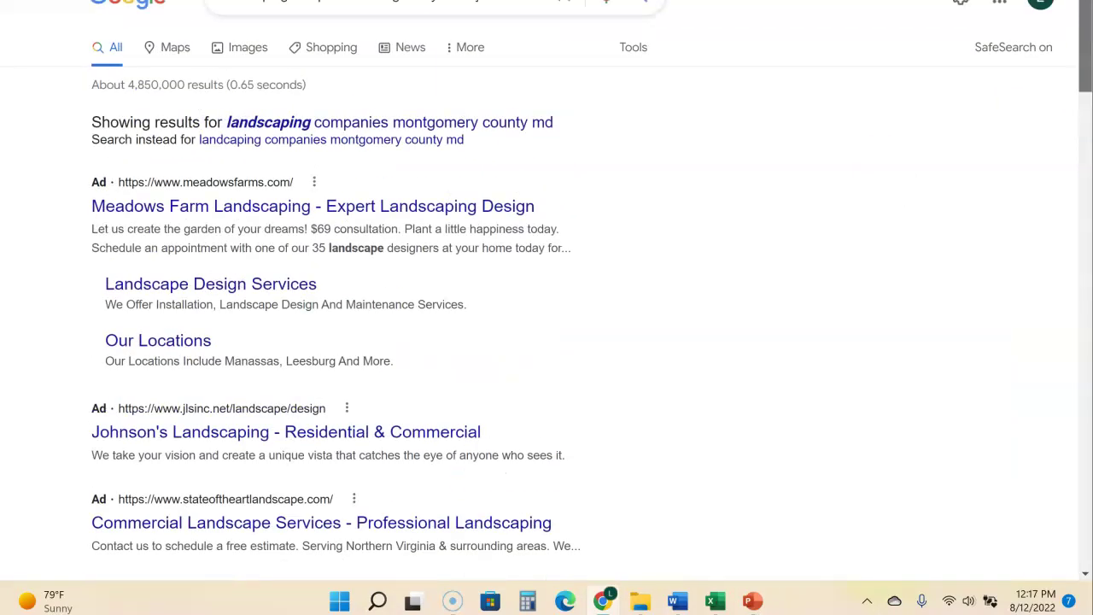
{"action": "mouse_move", "coordinate": [1086, 19]}
{"action": "left_mouse_down"}
{"action": "mouse_move", "coordinate": [1086, 92]}
{"action": "mouse_move", "coordinate": [1088, 31]}
{"action": "left_mouse_up"}
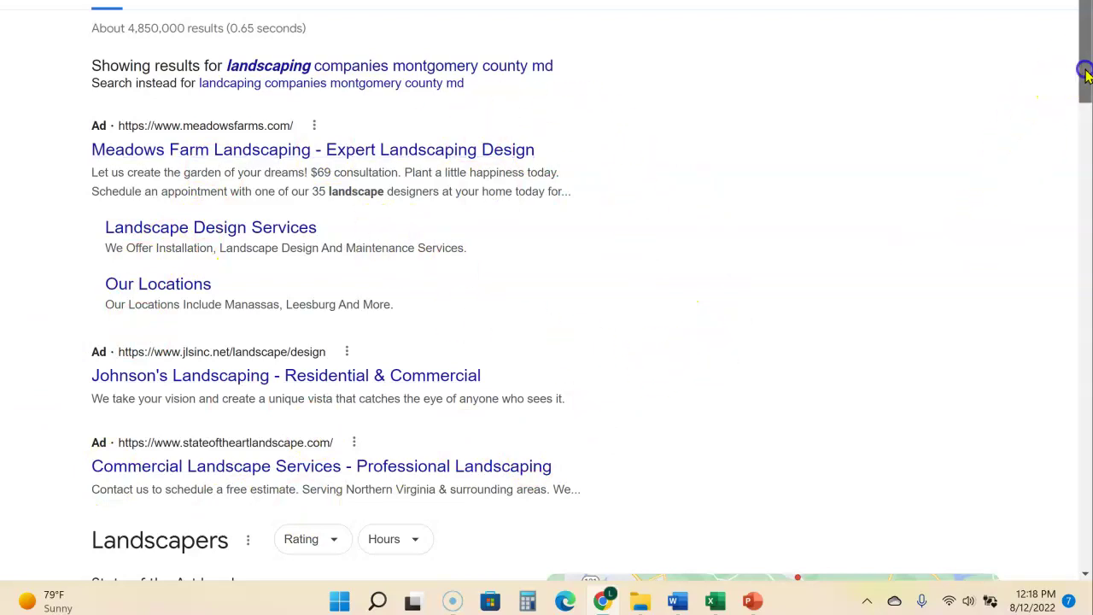
{"action": "mouse_move", "coordinate": [1083, 85]}
{"action": "left_mouse_down"}
{"action": "mouse_move", "coordinate": [1081, 127]}
{"action": "mouse_move", "coordinate": [1081, 80]}
{"action": "left_mouse_up"}
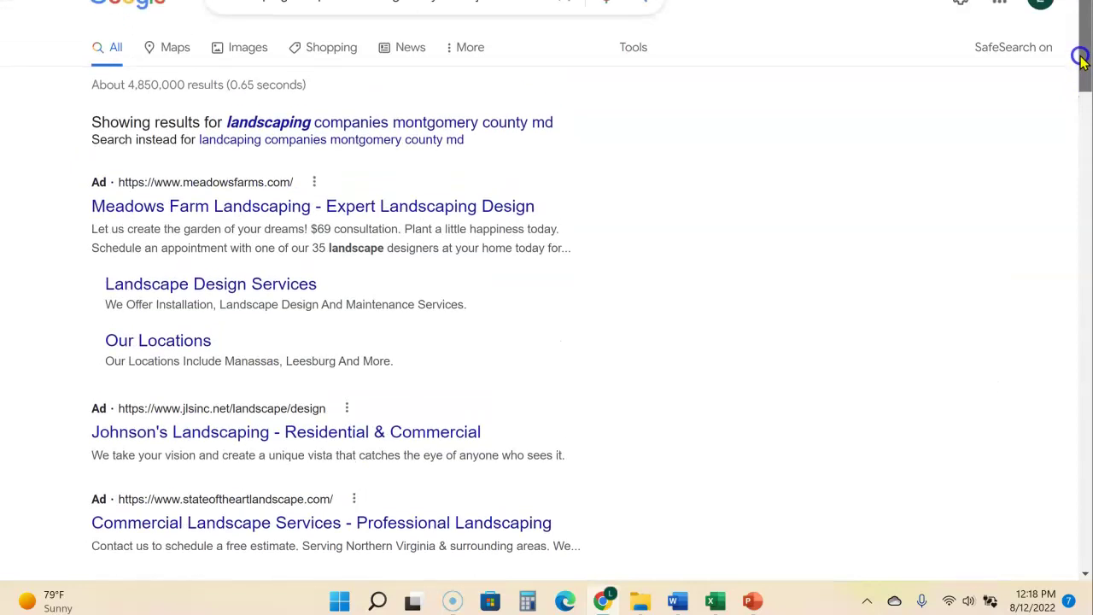
{"action": "mouse_move", "coordinate": [1080, 62]}
{"action": "left_mouse_down"}
{"action": "mouse_move", "coordinate": [1079, 140]}
{"action": "mouse_move", "coordinate": [1069, 142]}
{"action": "left_mouse_up"}
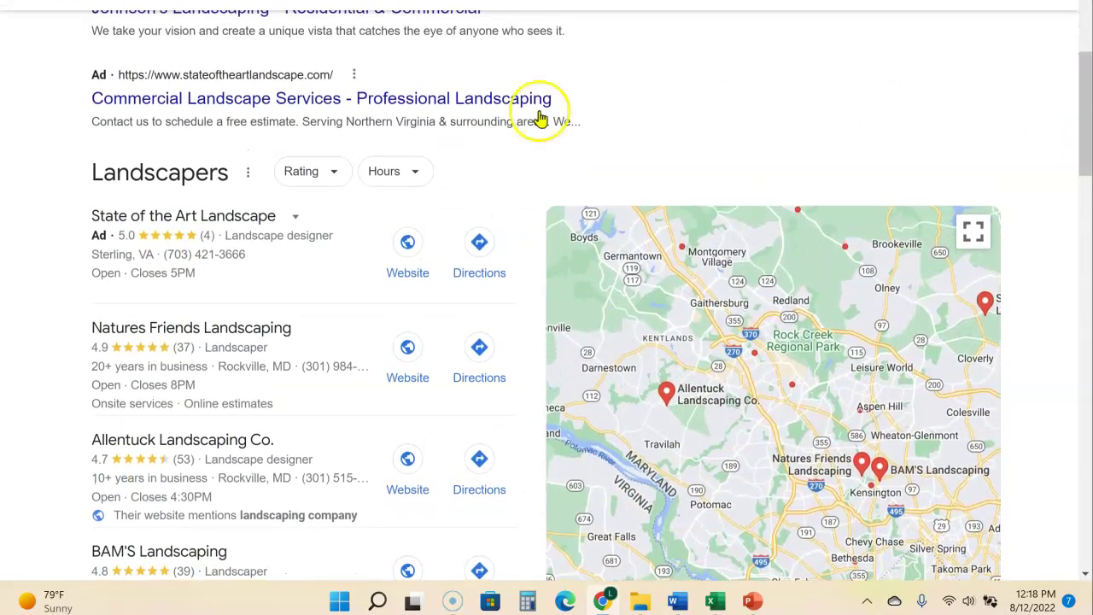
{"action": "left_click_drag", "start_coordinate": [1086, 103], "coordinate": [1088, 134]}
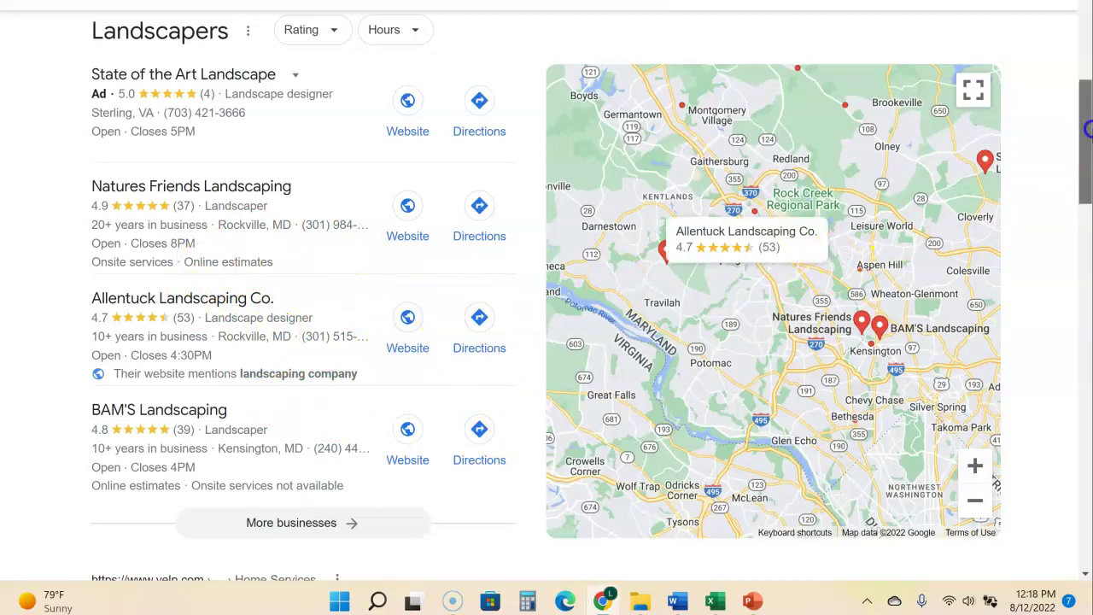
Step: Scroll through the organic landscaping results below the map pack, then back up to the top
{"action": "scroll", "coordinate": [829, 256], "scroll_direction": "down", "scroll_amount": 3}
{"action": "scroll", "coordinate": [995, 260], "scroll_direction": "down", "scroll_amount": 7}
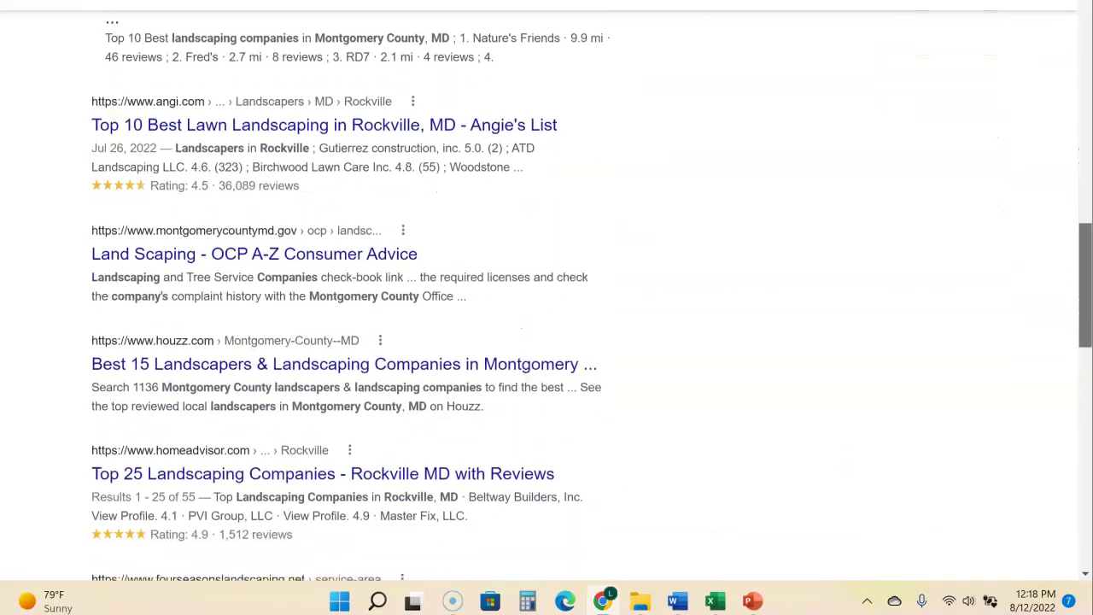
{"action": "scroll", "coordinate": [1068, 308], "scroll_direction": "down", "scroll_amount": 2}
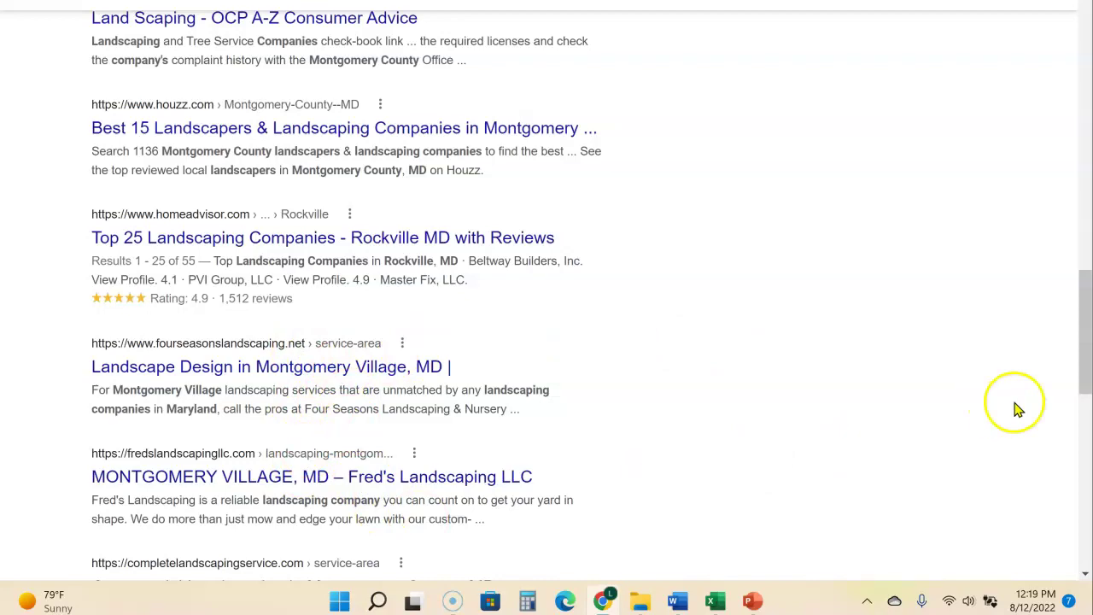
{"action": "left_click_drag", "start_coordinate": [1081, 354], "coordinate": [1089, 86]}
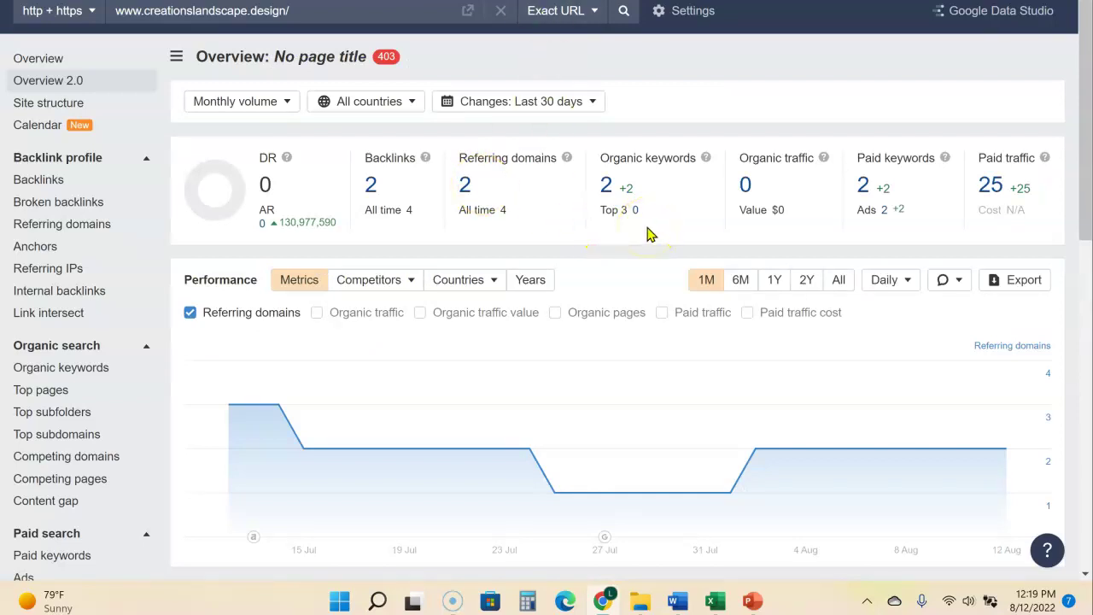
Step: Open the Organic keywords report listing 'landscape creations' and 'dc landscape design' for creationslandscape.design
{"action": "left_click", "coordinate": [609, 186]}
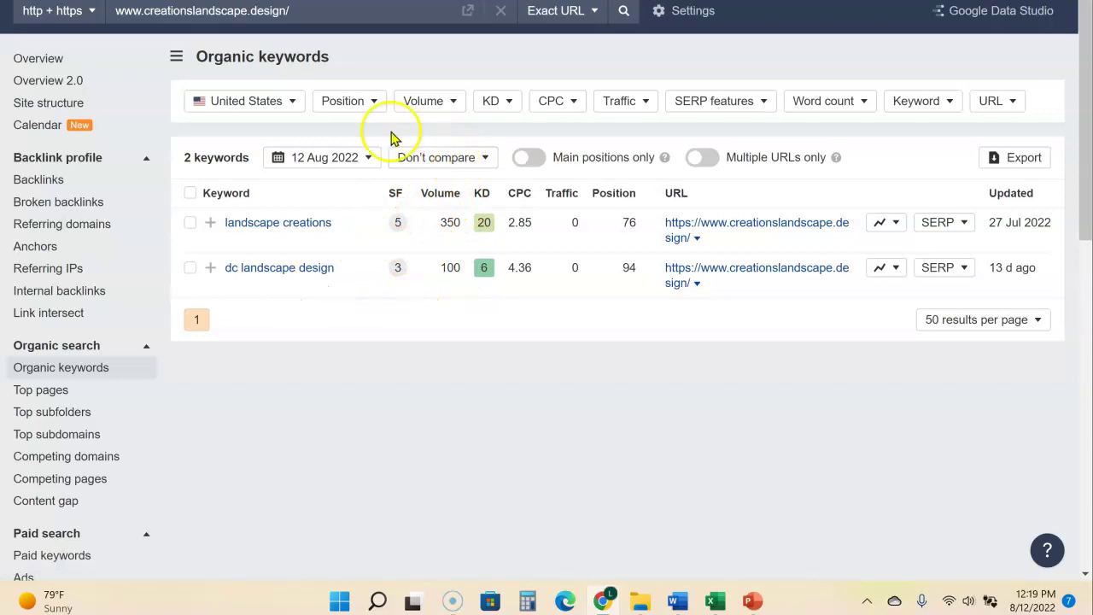
Step: Go back to the Overview 2.0 dashboard showing DR 0, 2 backlinks and 25 paid traffic
{"action": "left_click", "coordinate": [74, 83]}
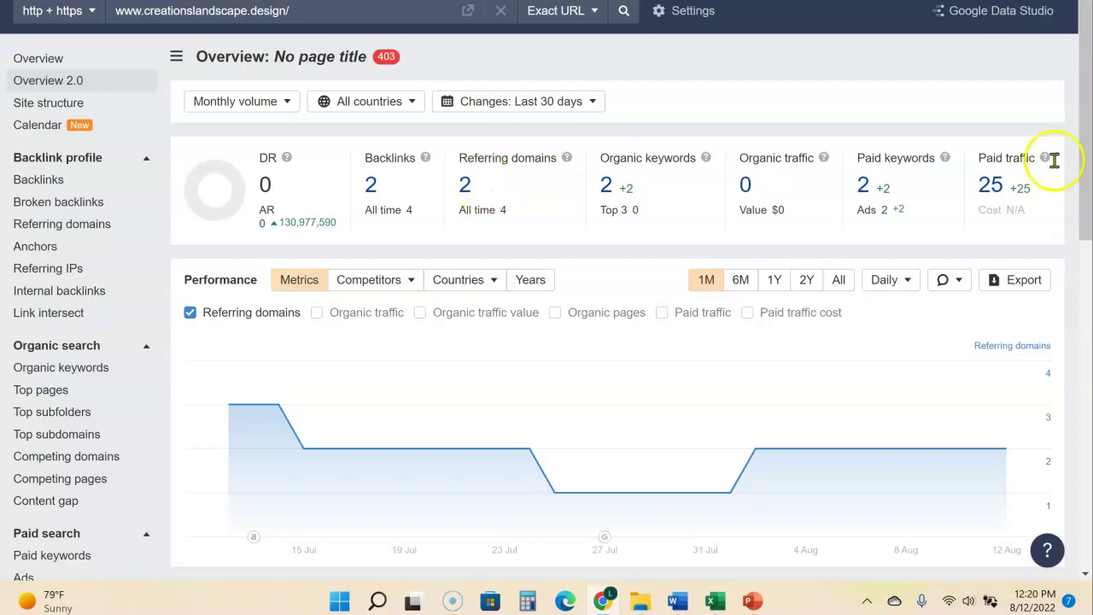
{"action": "scroll", "coordinate": [1085, 122], "scroll_direction": "down", "scroll_amount": 2}
{"action": "scroll", "coordinate": [1089, 186], "scroll_direction": "down", "scroll_amount": 1}
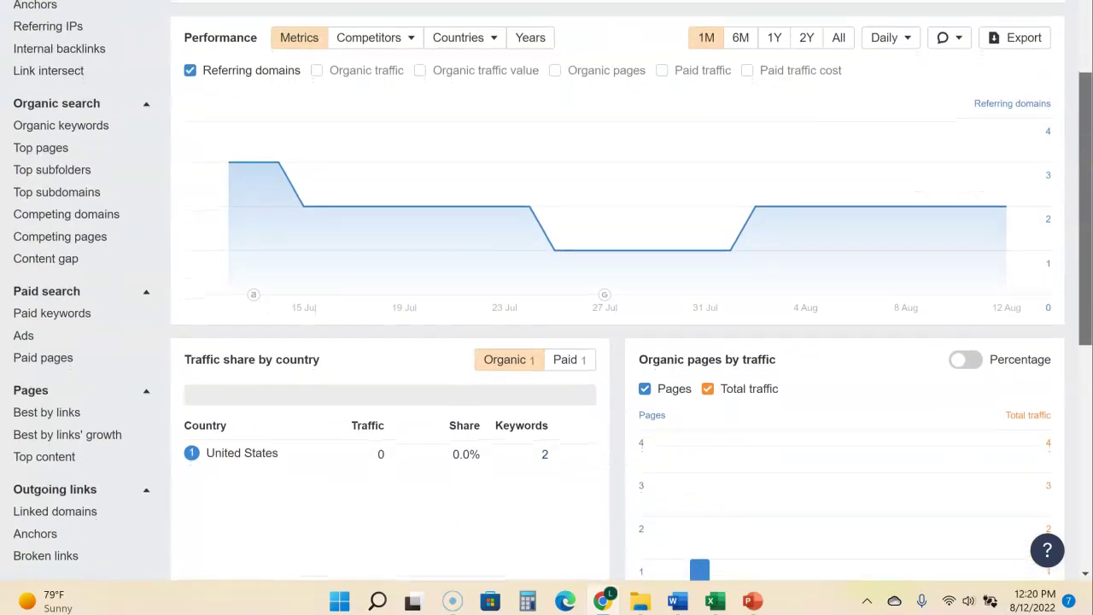
{"action": "scroll", "coordinate": [1089, 187], "scroll_direction": "up", "scroll_amount": 2}
{"action": "left_click_drag", "start_coordinate": [1089, 186], "coordinate": [1087, 144]}
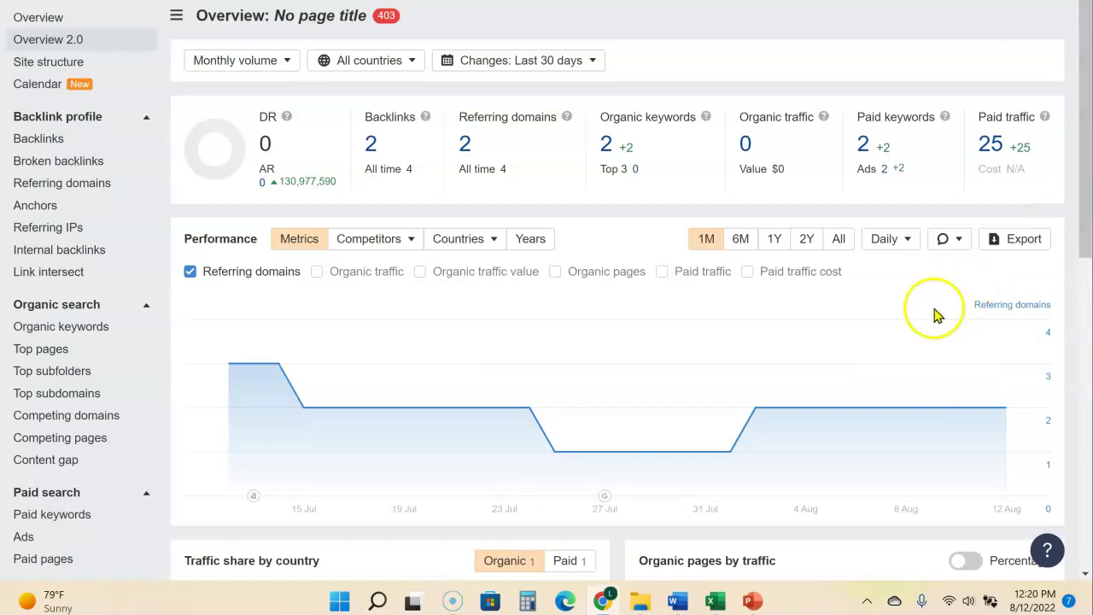
{"action": "mouse_move", "coordinate": [976, 354]}
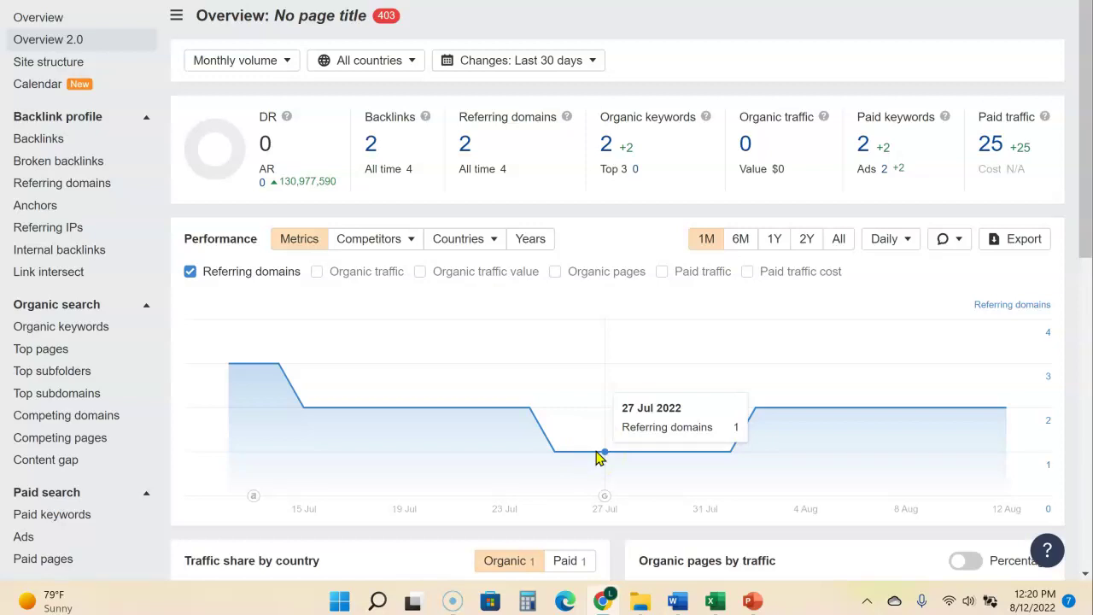
{"action": "left_click_drag", "start_coordinate": [598, 458], "coordinate": [649, 461]}
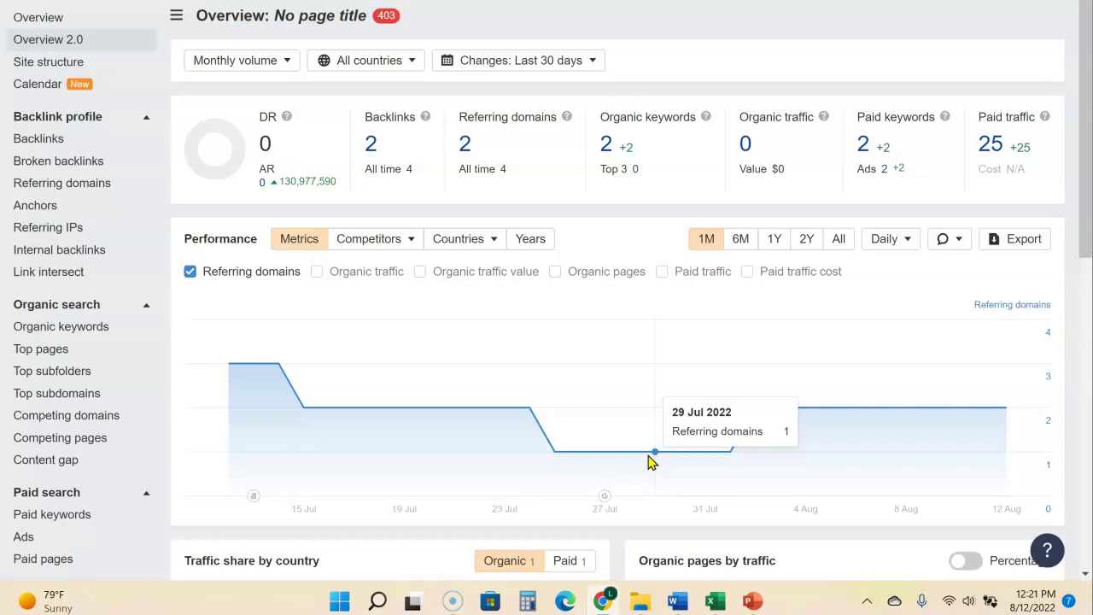
{"action": "left_click", "coordinate": [781, 429]}
{"action": "left_click", "coordinate": [738, 412]}
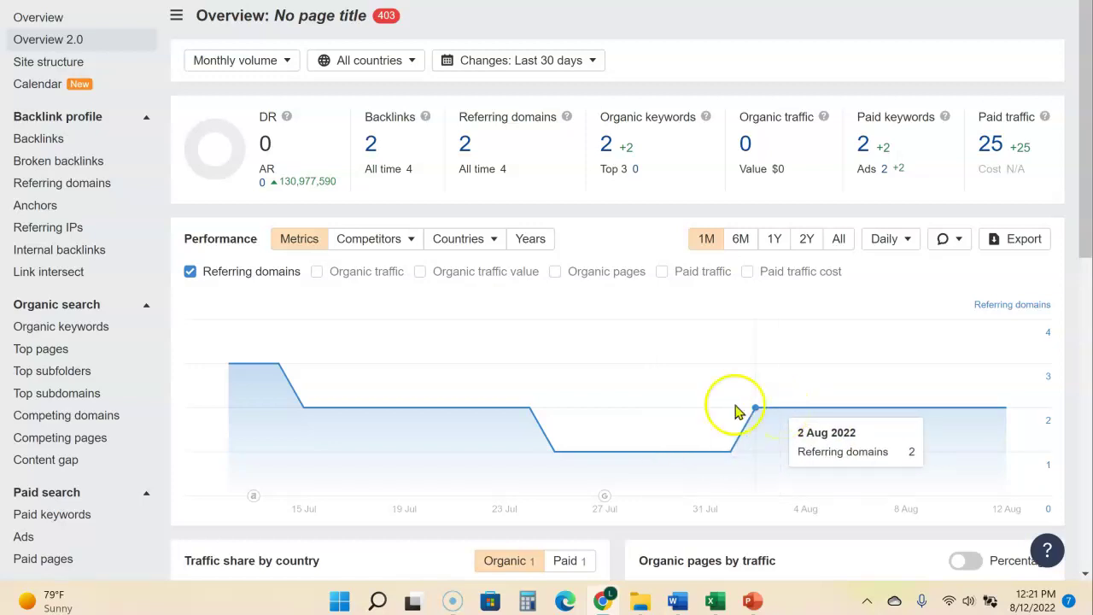